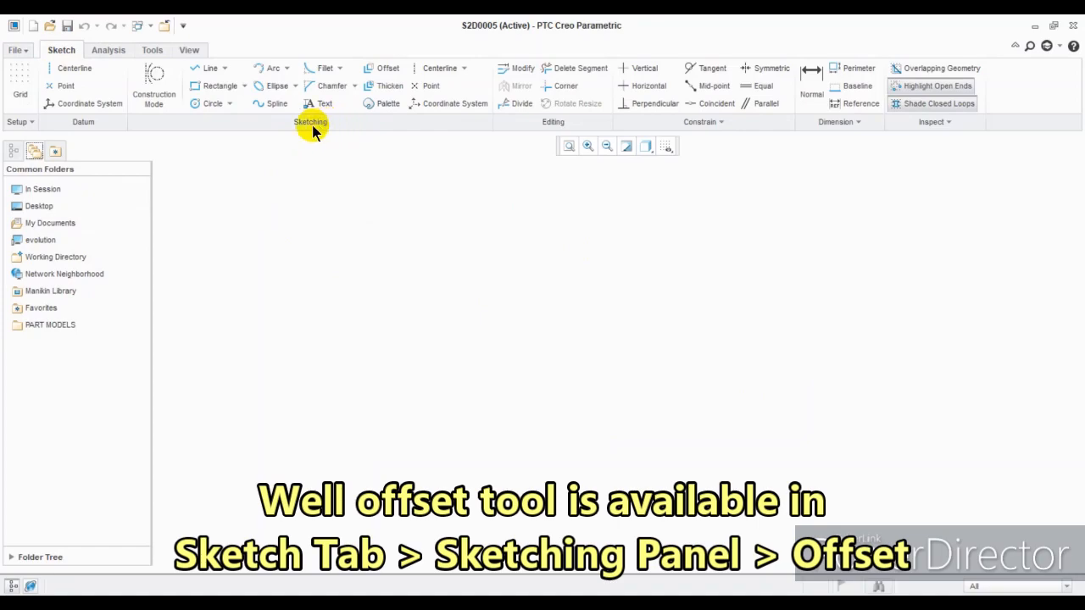
Step: Sketch a single horizontal line and set its length to 10
click(386, 75)
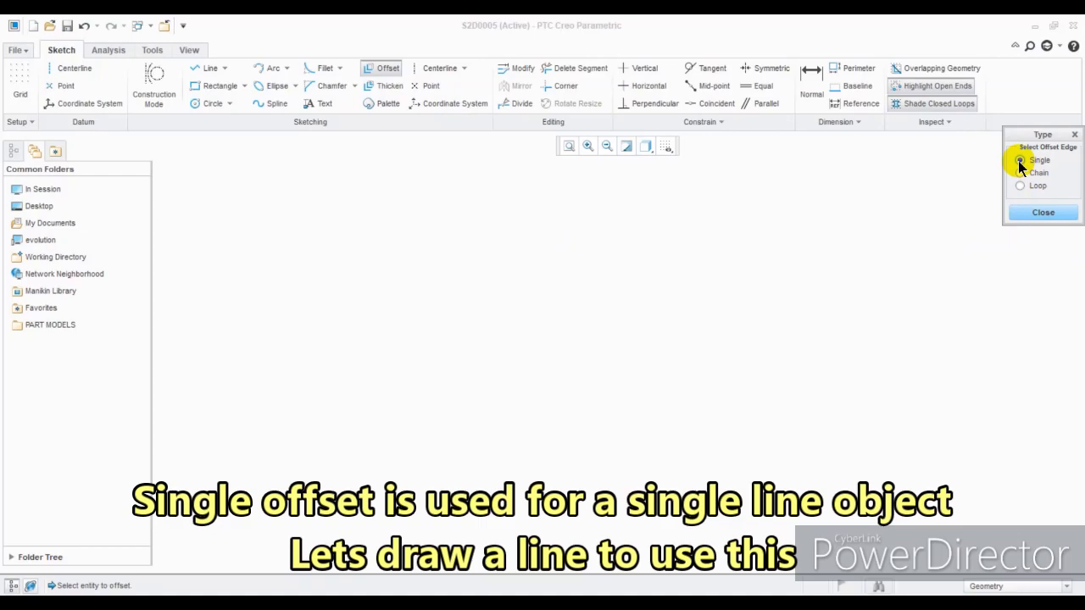
click(219, 70)
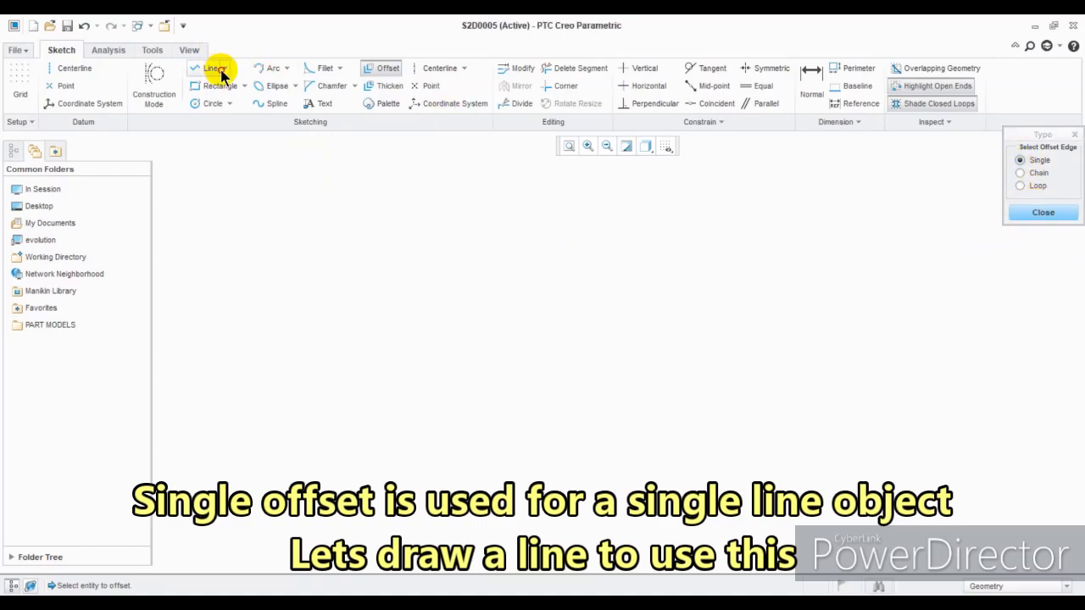
click(221, 86)
click(368, 263)
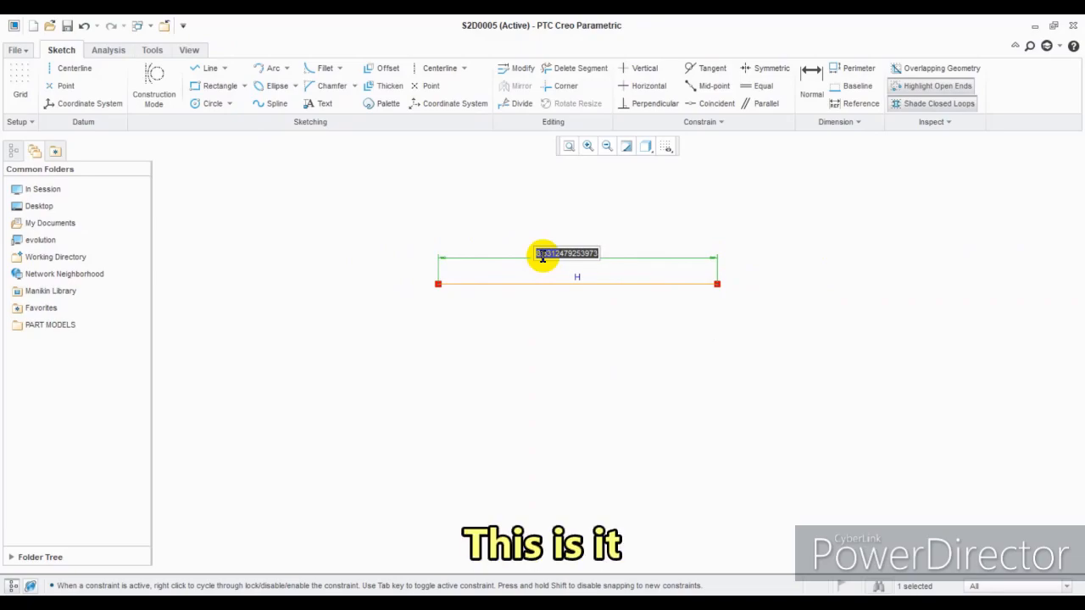
key(BackSpace)
text(10)
key(Return)
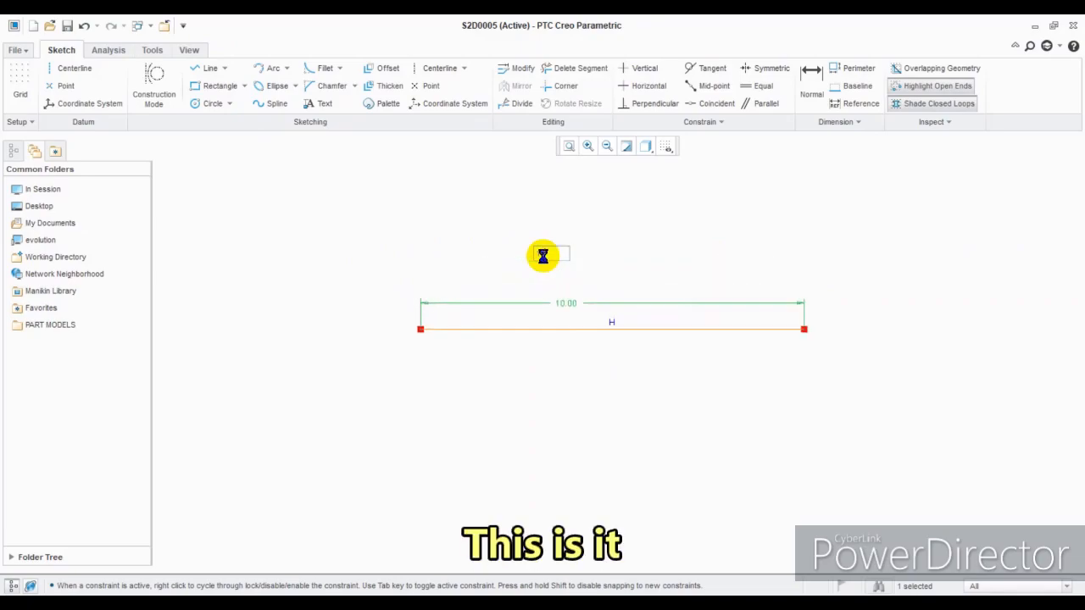
Step: Offset the line as a single edge by 2, and repeat the offset with -2 to place it on the opposite side
click(382, 69)
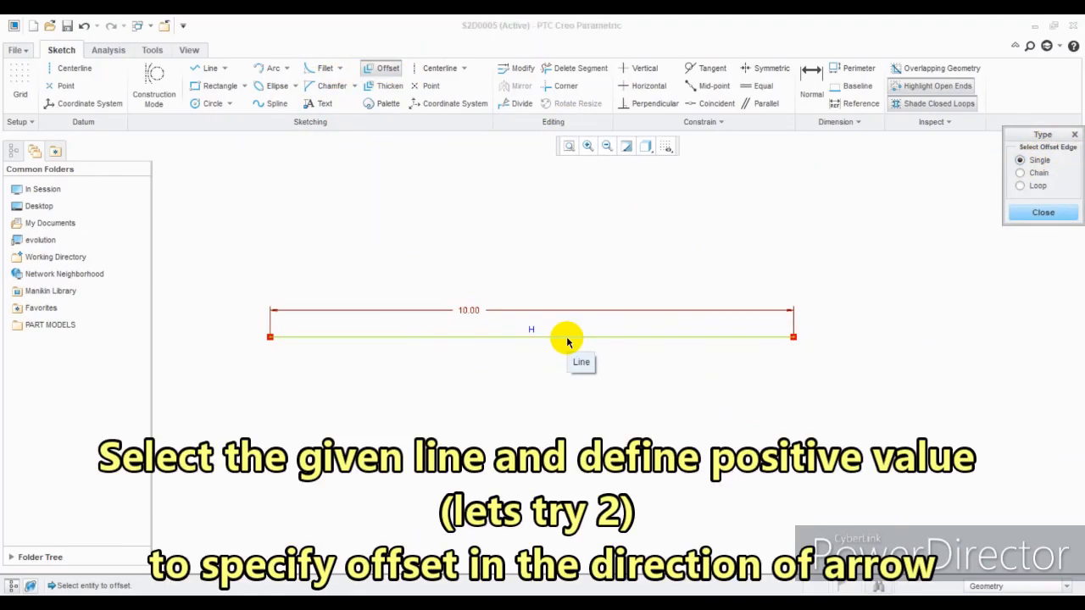
click(567, 337)
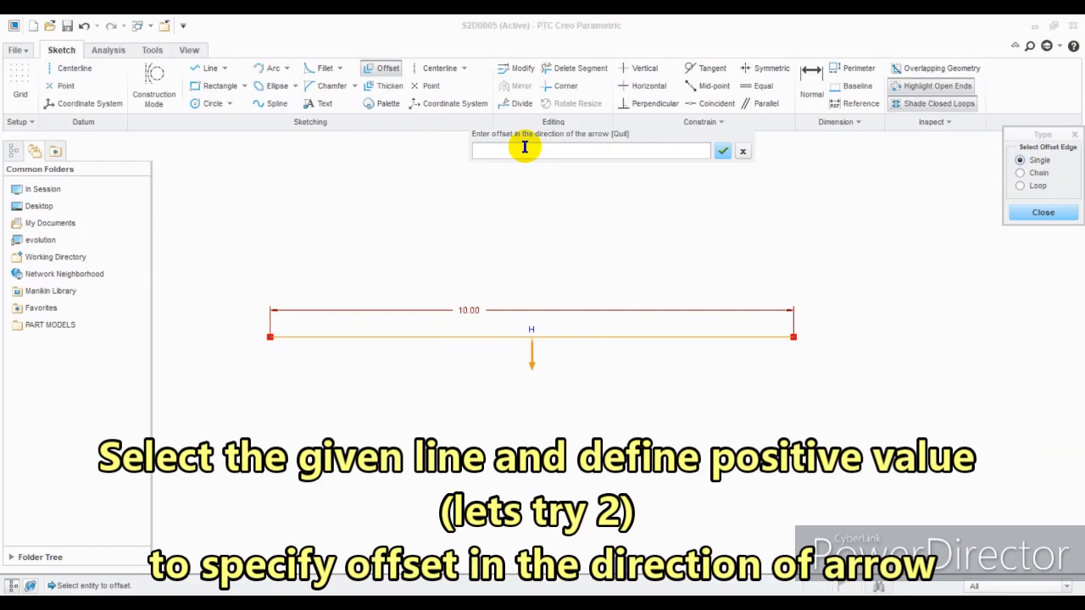
text(2)
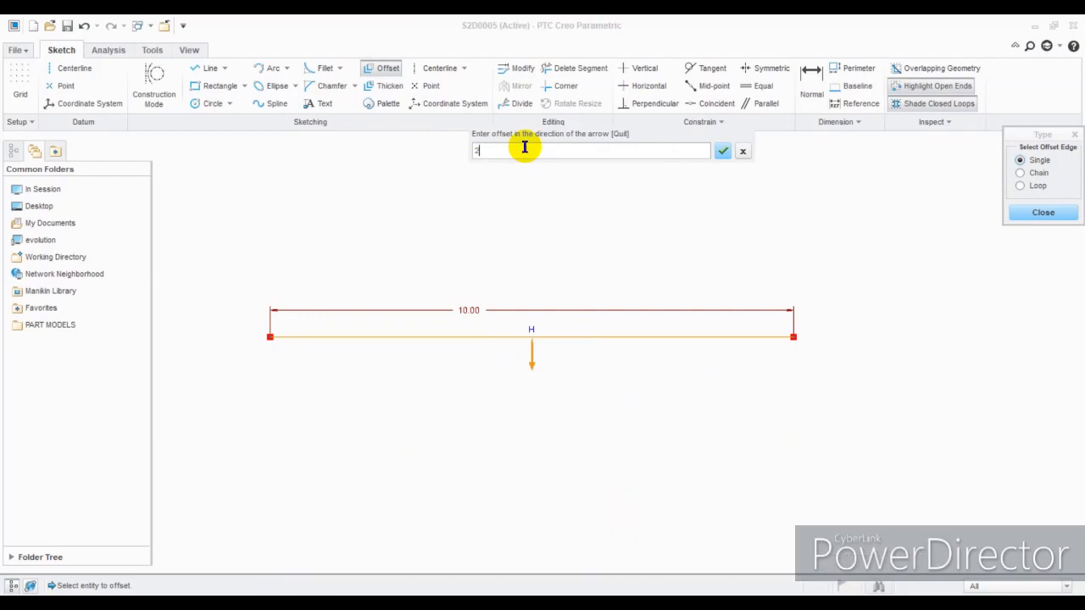
key(Return)
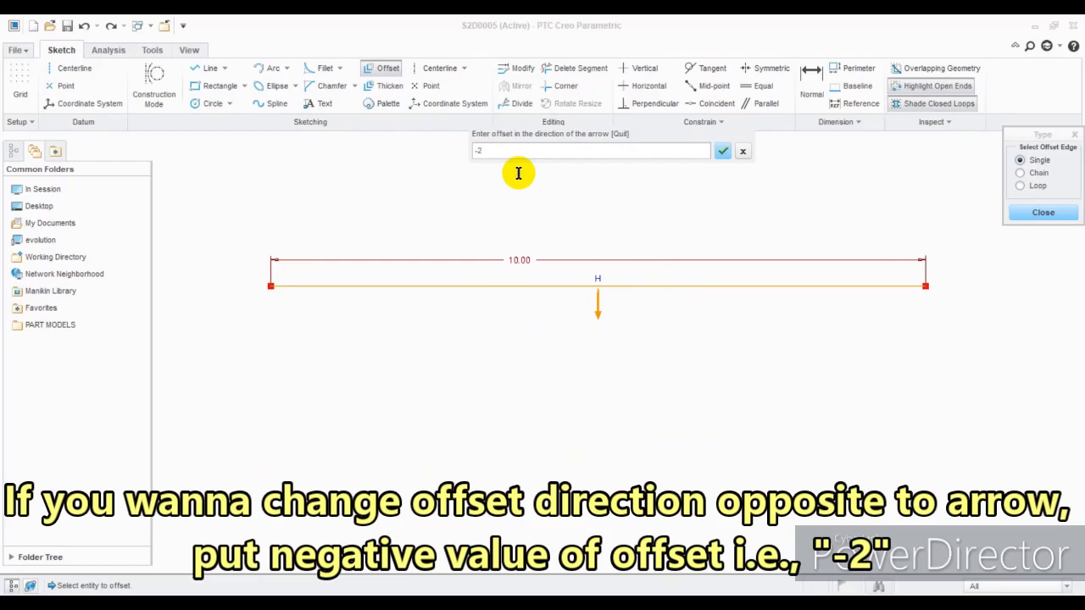
click(720, 155)
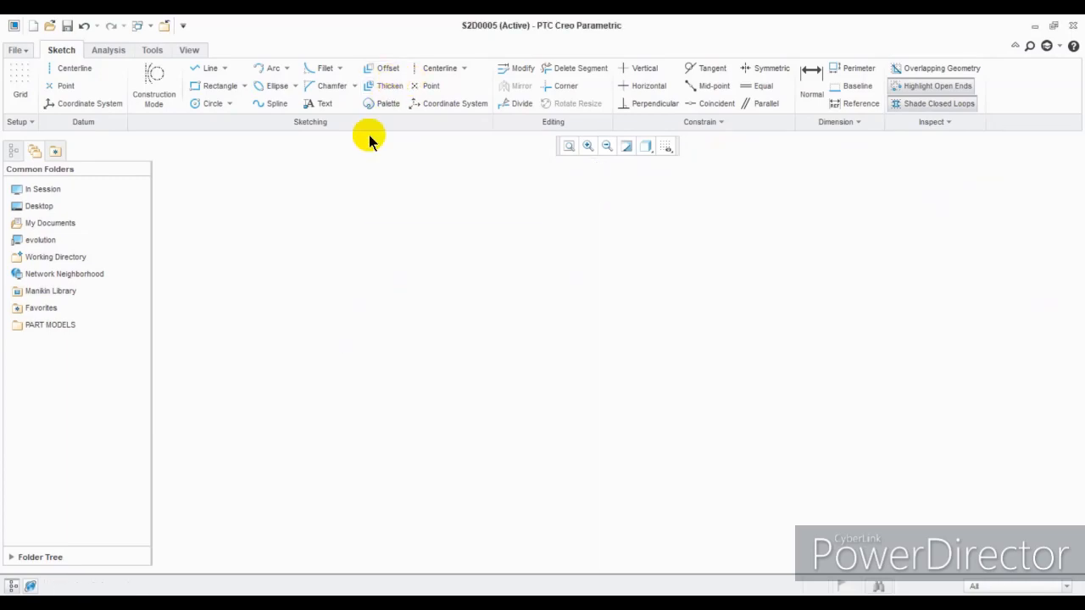
Step: Sketch an open chain of five connected horizontal and vertical lines, the first three 10 long and the last two 5 long
click(384, 73)
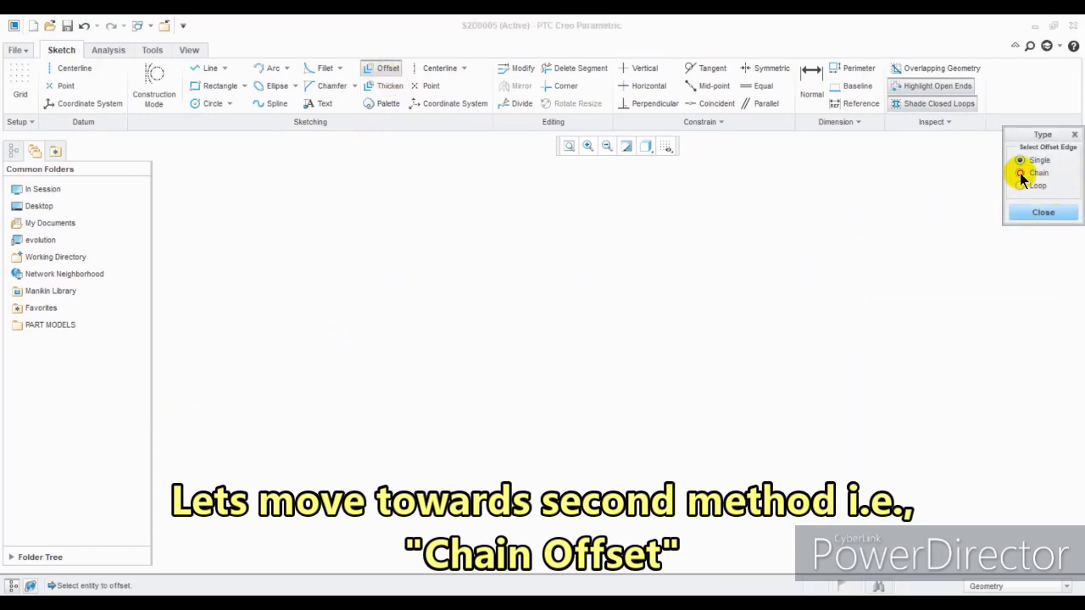
click(1021, 173)
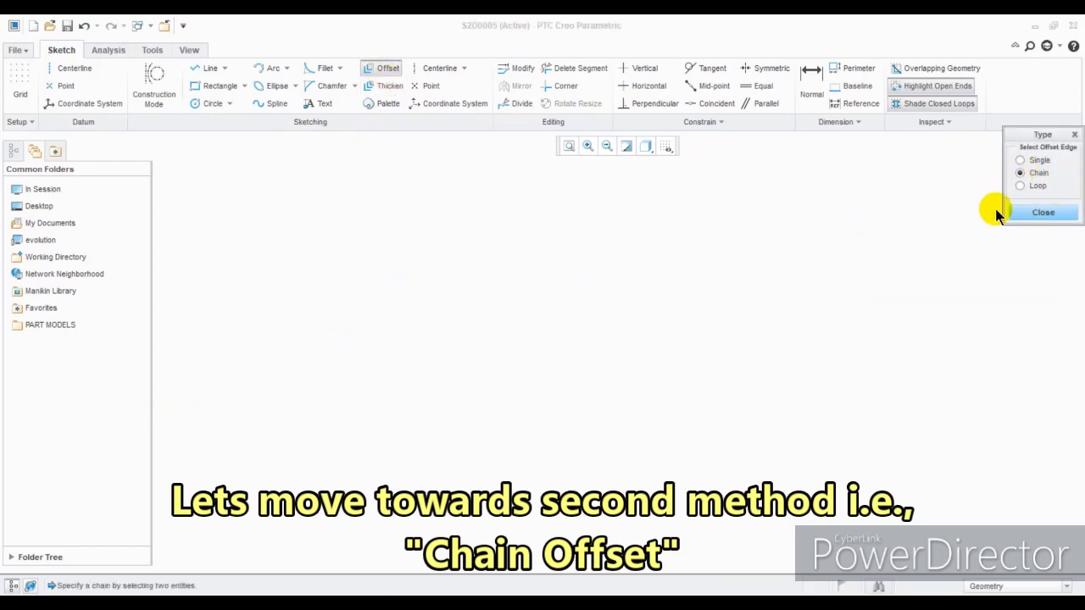
click(225, 69)
click(229, 87)
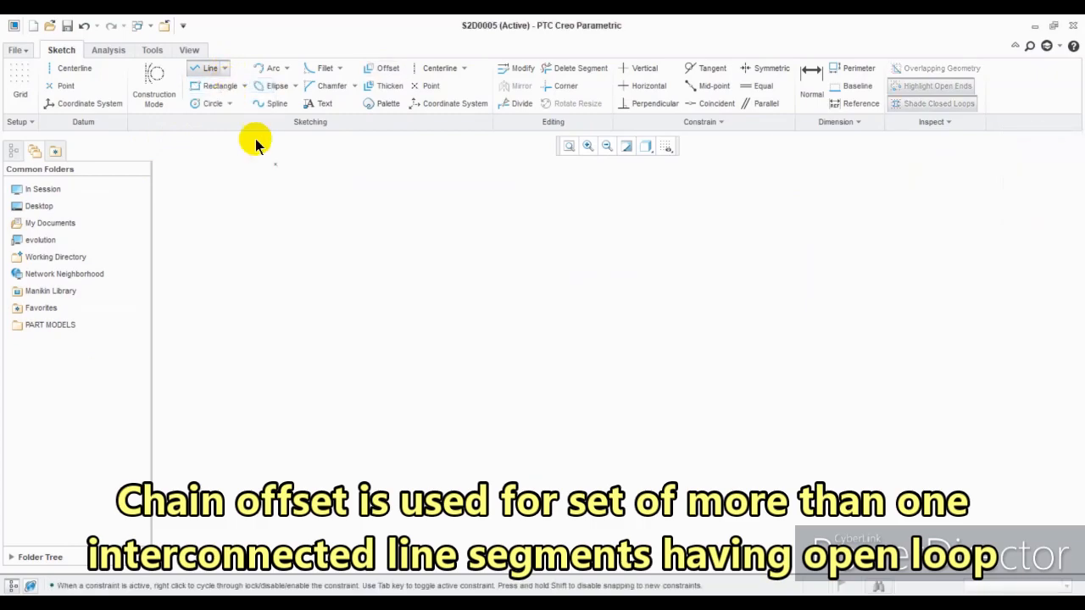
click(257, 211)
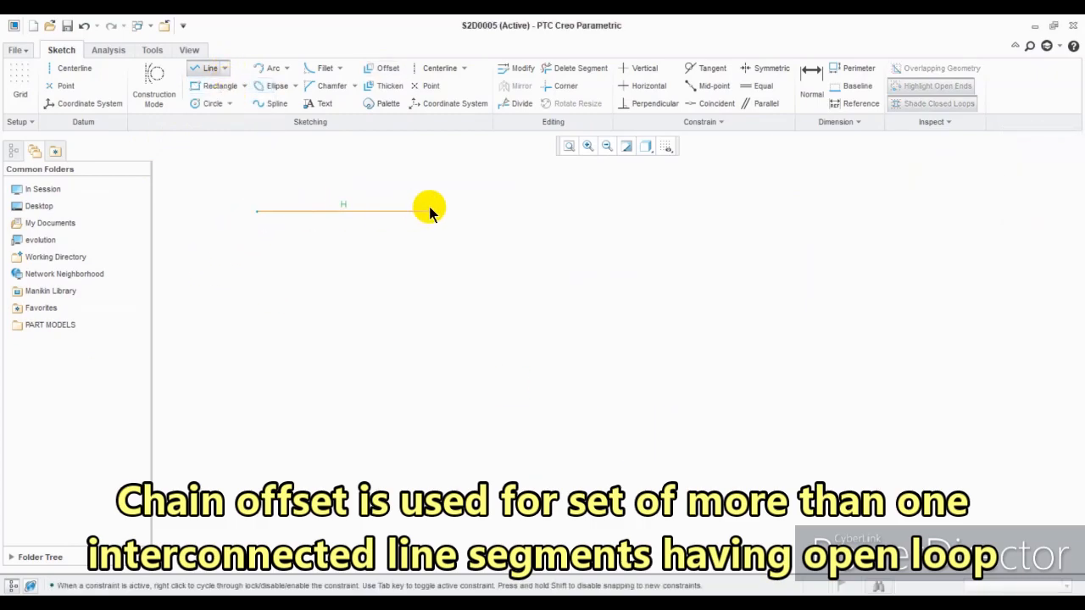
click(476, 211)
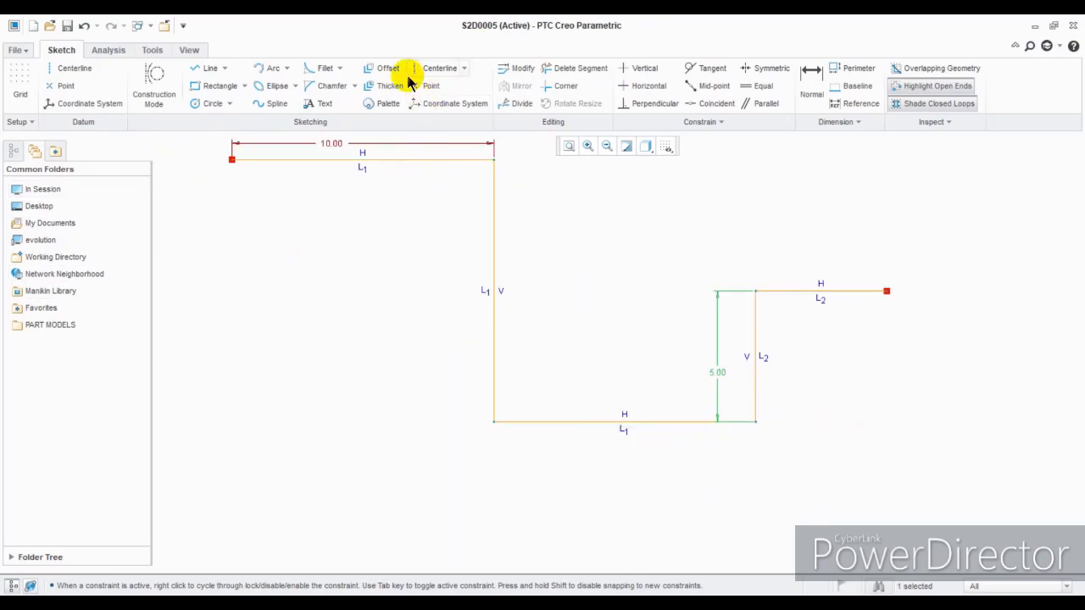
Step: Offset the whole line chain from its first to its last segment by 1, and repeat with -1 for the opposite side
click(379, 70)
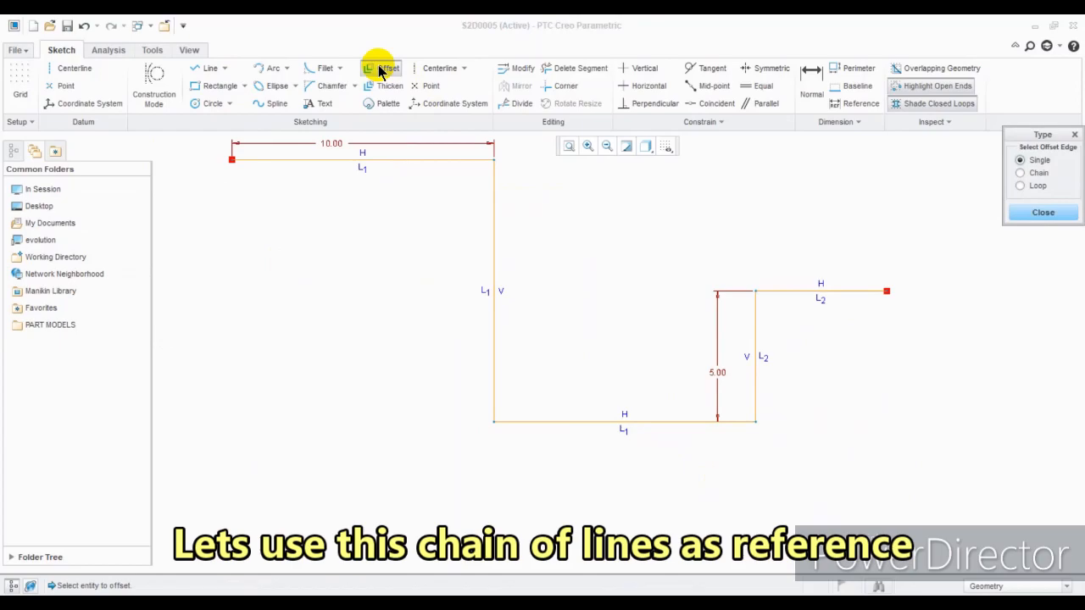
click(1033, 174)
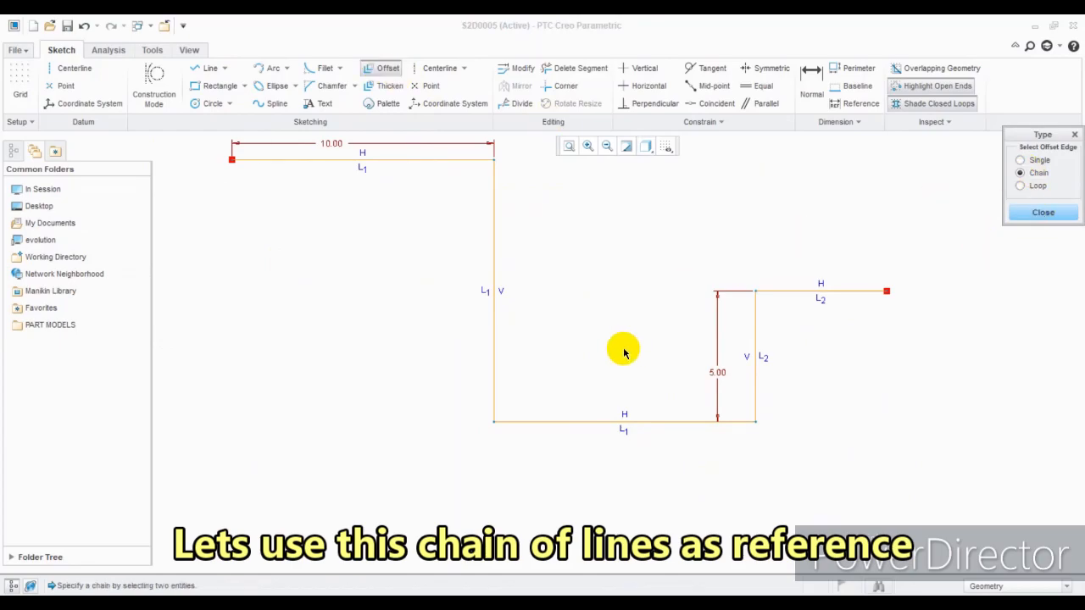
click(313, 160)
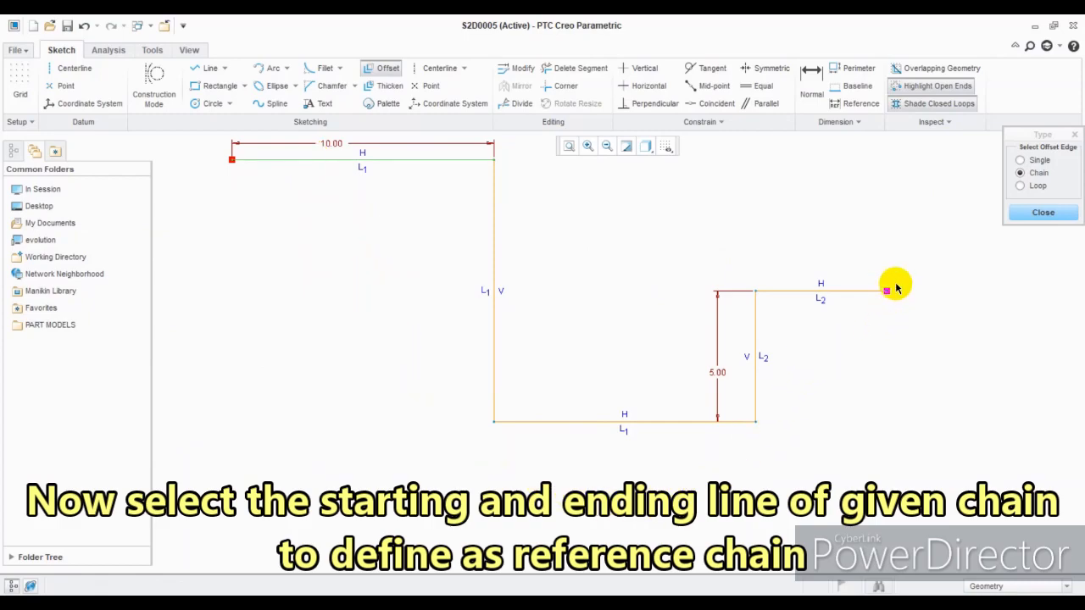
click(872, 291)
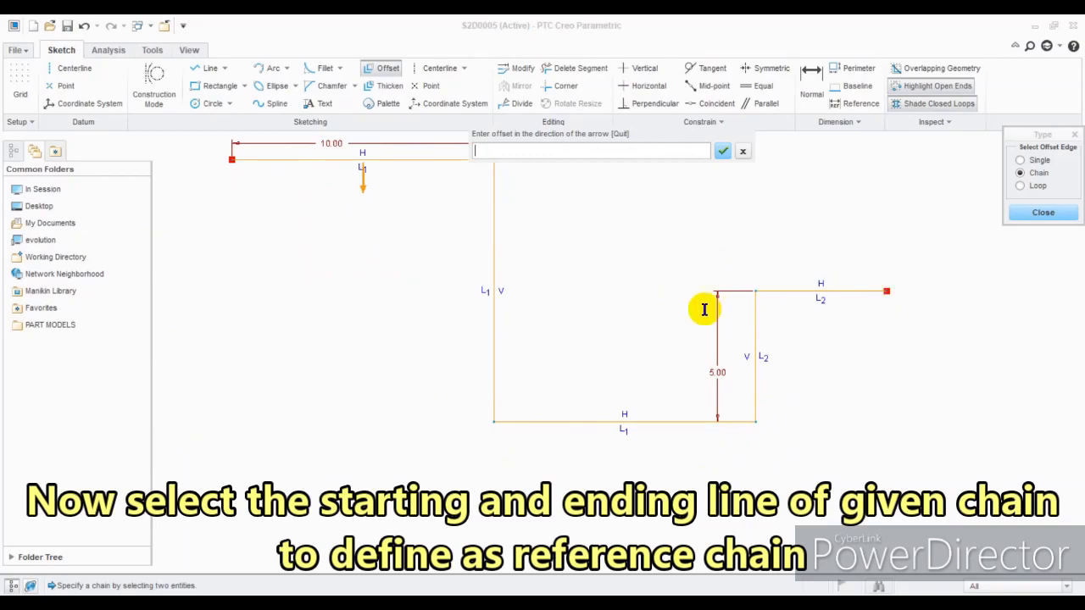
text(1)
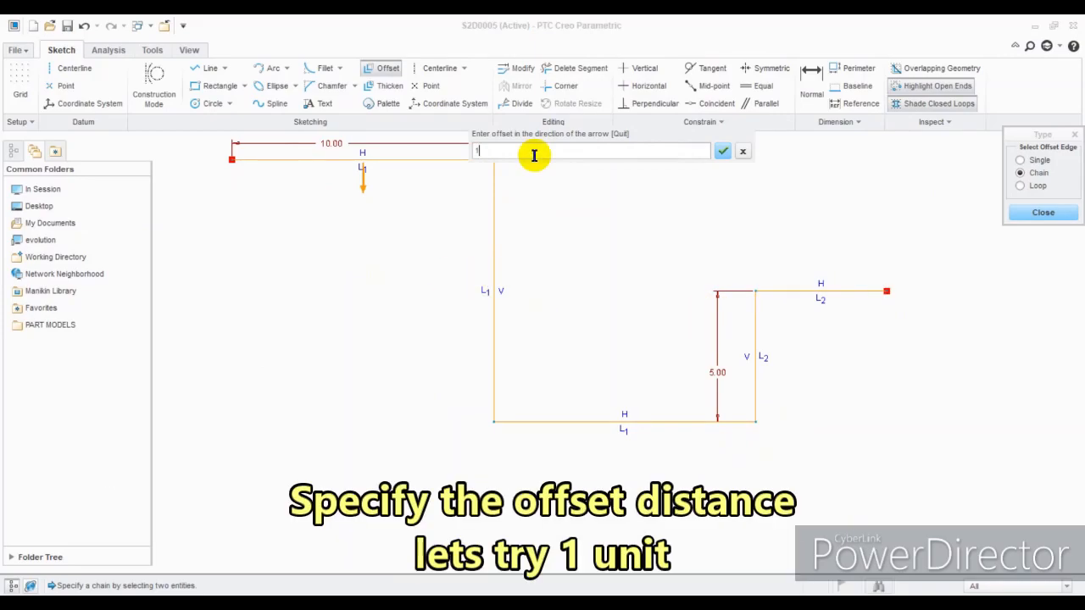
key(Return)
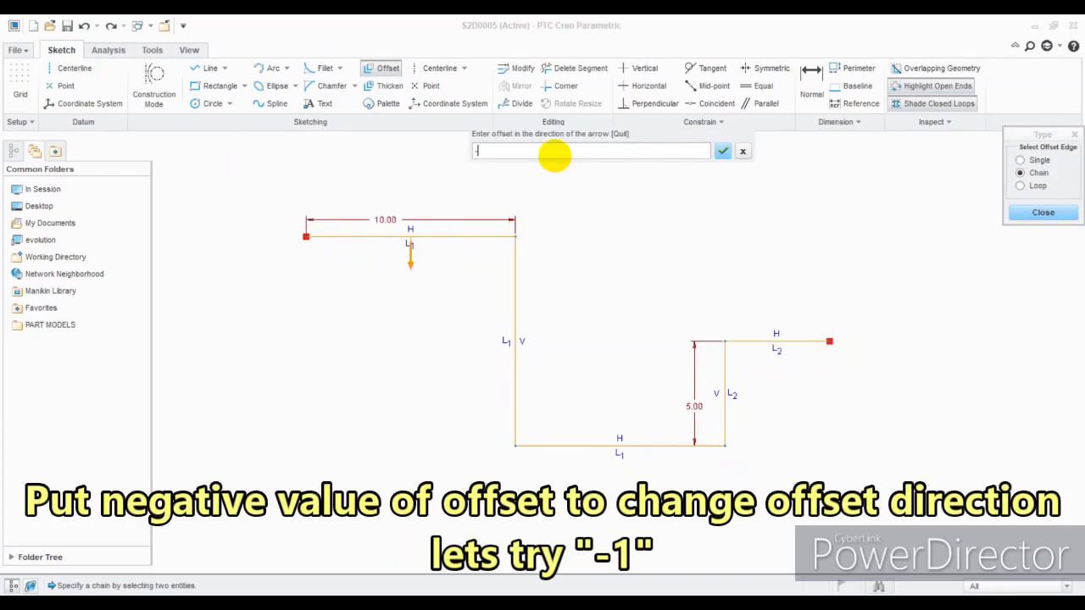
key(Return)
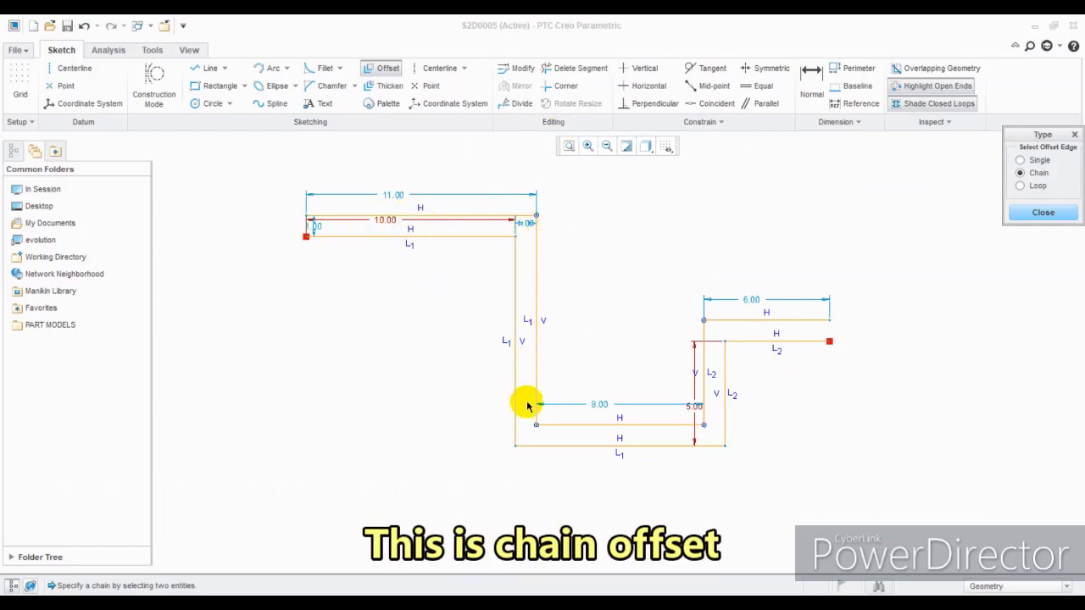
Step: Hide all dimensions, constraints and vertices so that only the chain and its offset are shown
click(648, 148)
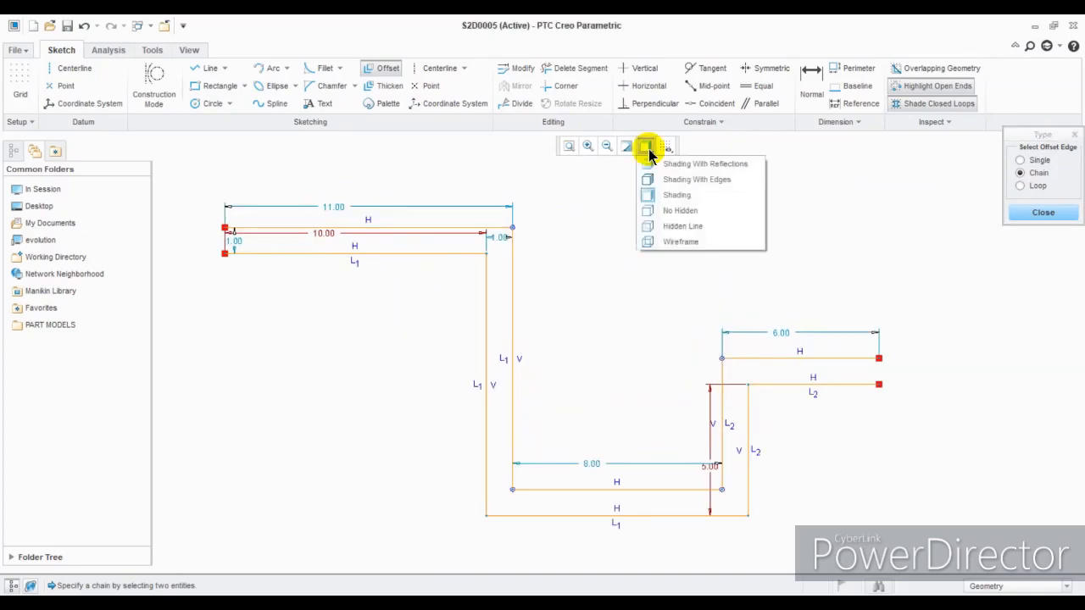
click(649, 150)
click(666, 149)
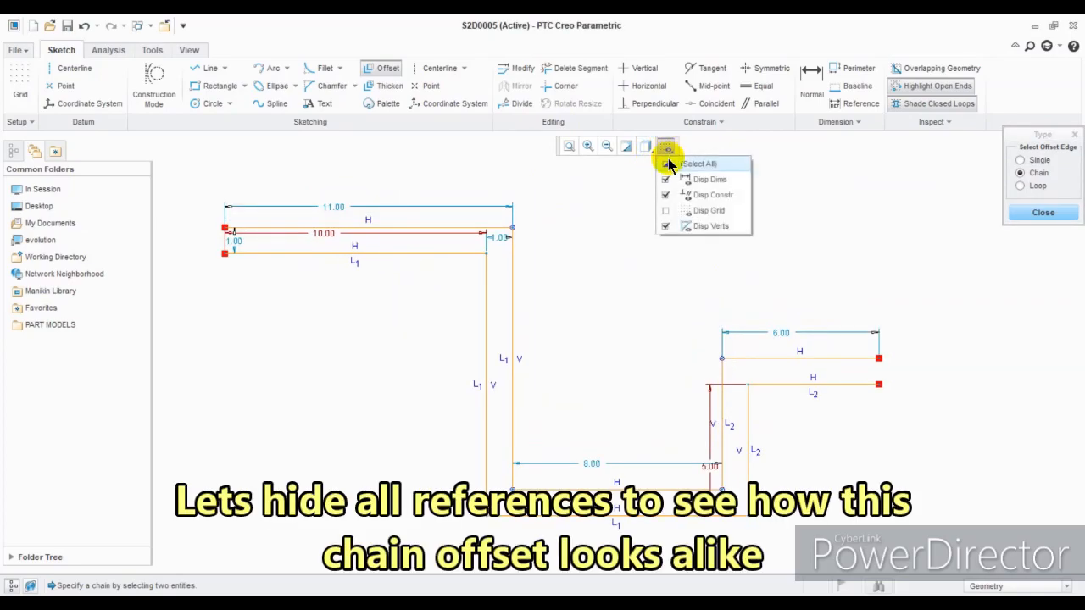
click(665, 165)
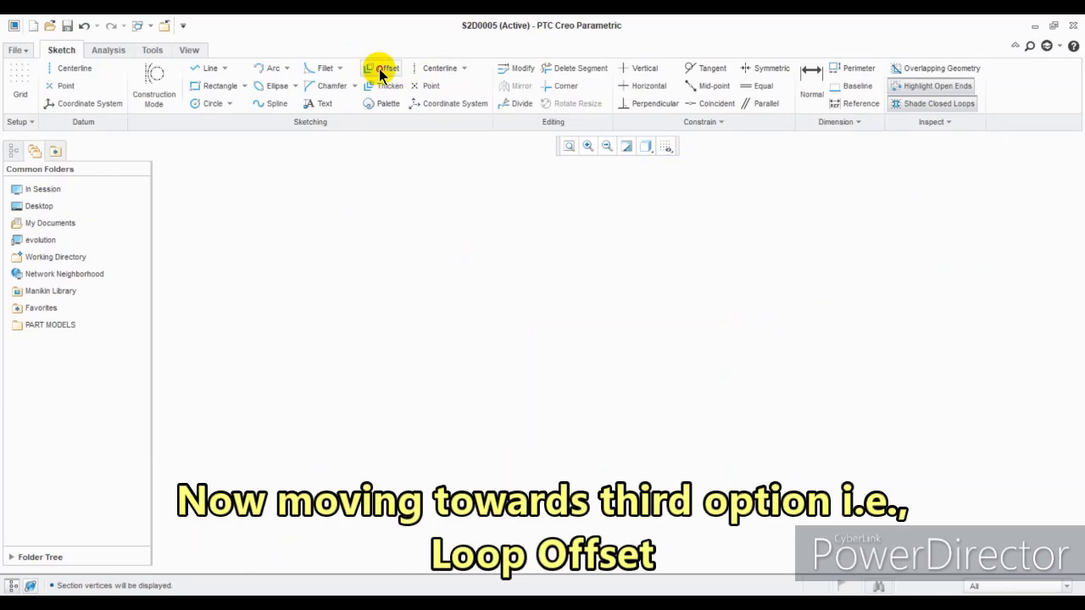
Step: Sketch a corner rectangle 10 wide and 5 high as a closed boundary for a loop offset
click(381, 69)
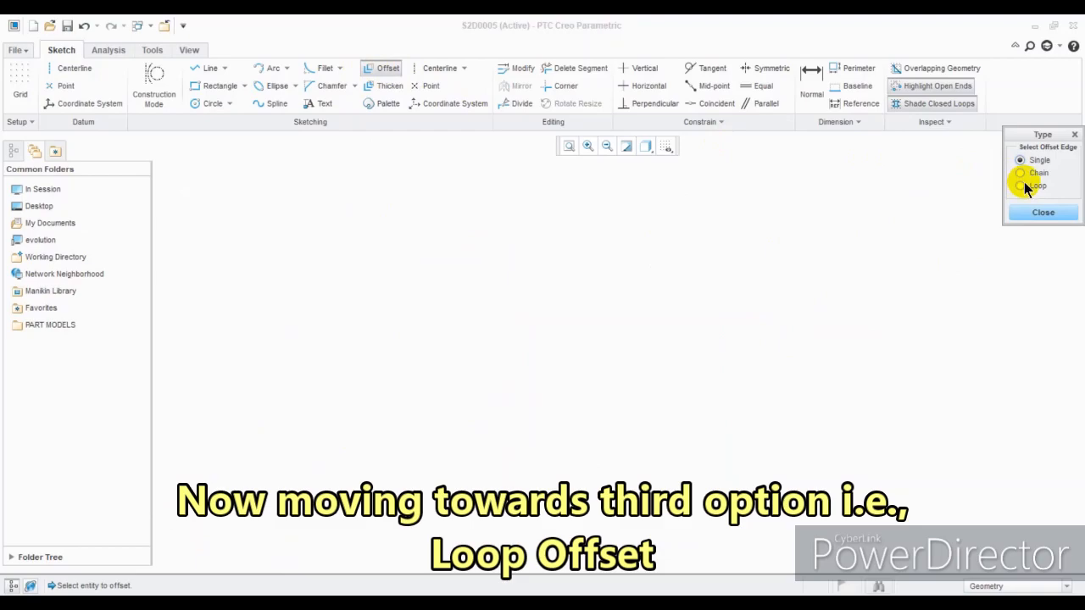
click(1024, 185)
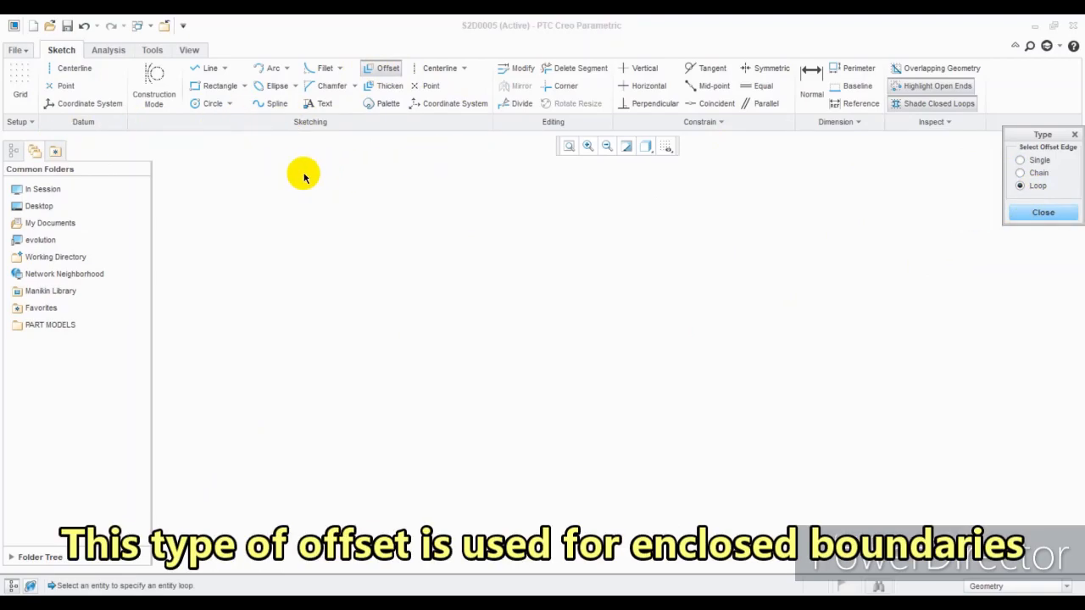
click(243, 87)
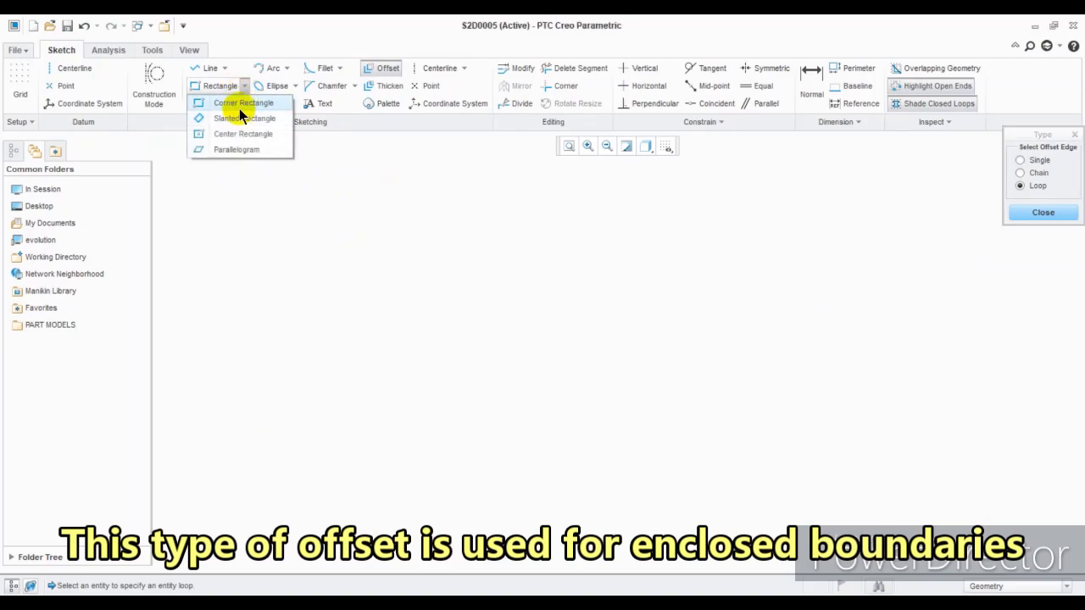
click(239, 105)
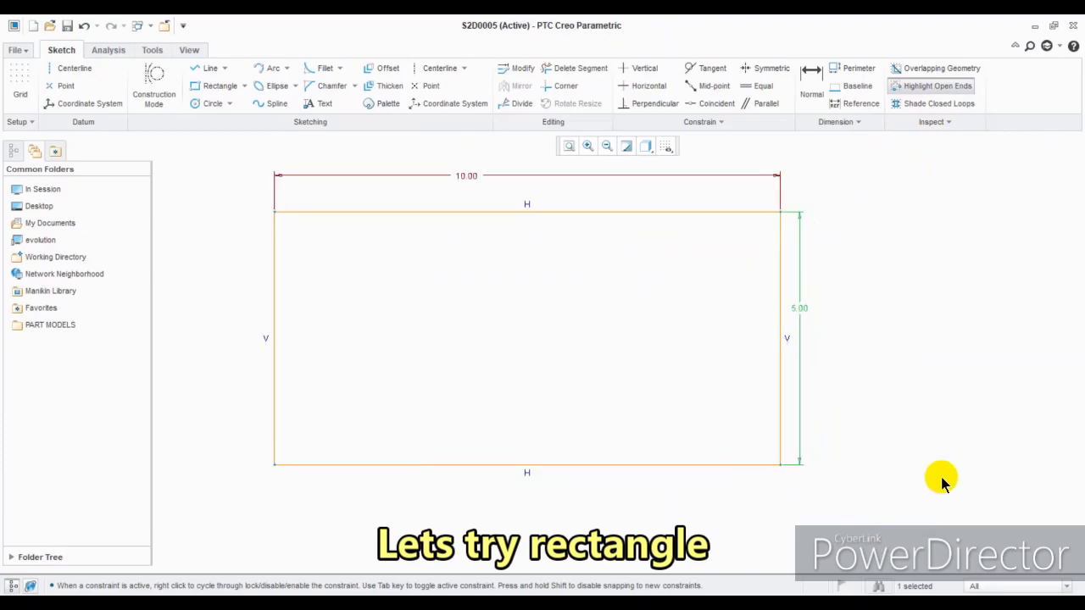
Step: Offset the rectangle inward by 1 using the Loop type
click(388, 68)
click(1020, 185)
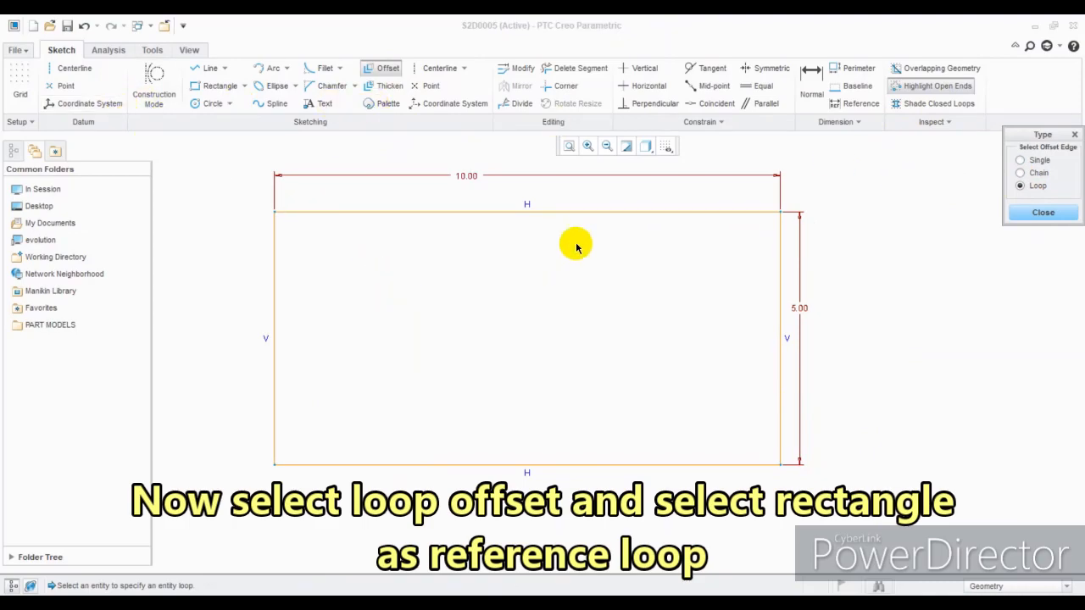
click(616, 214)
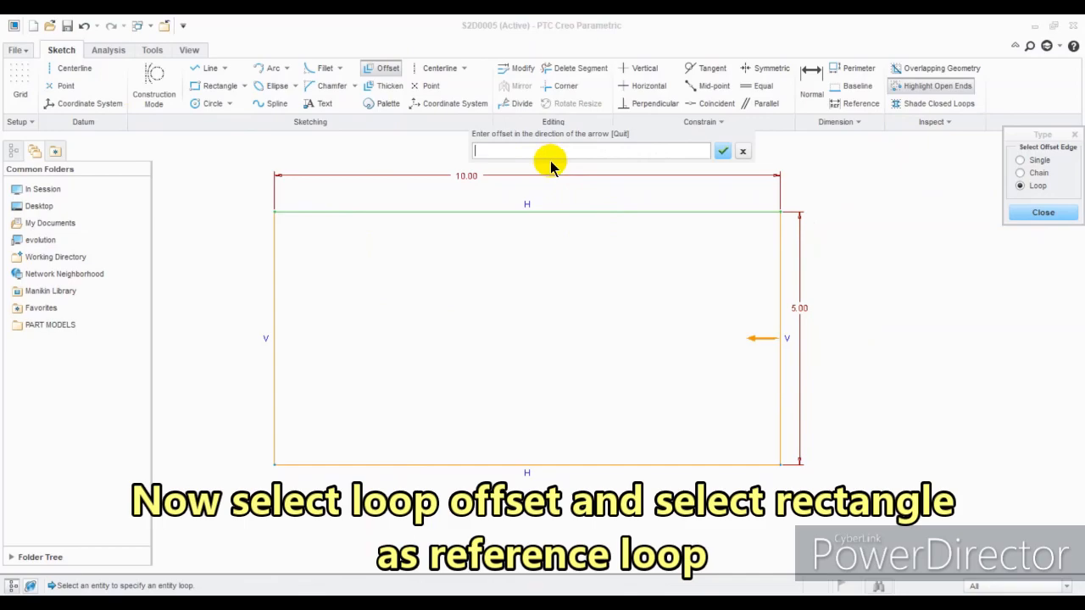
text(1)
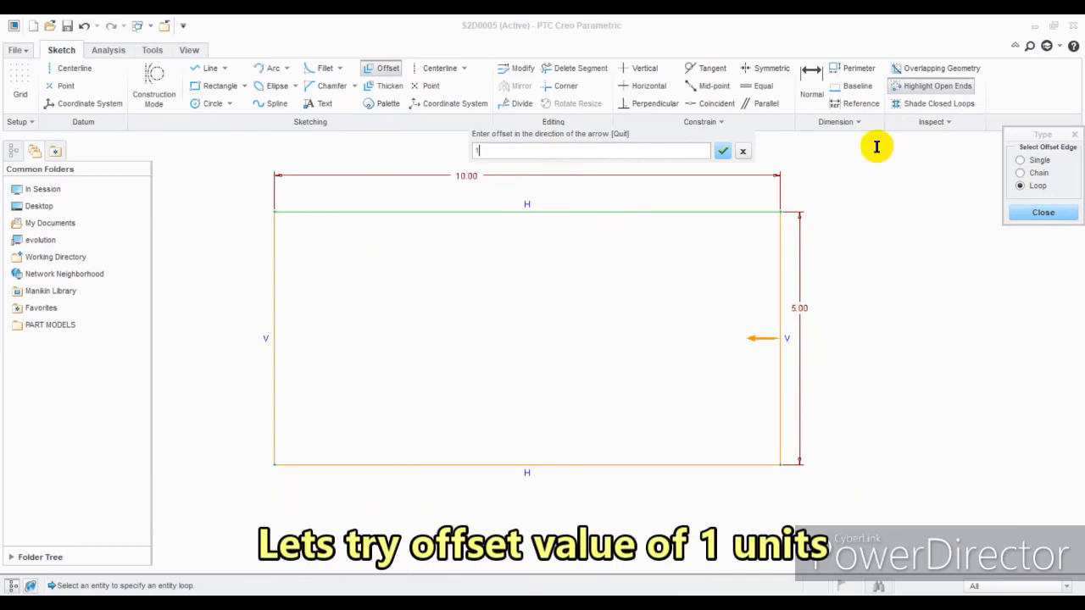
key(Return)
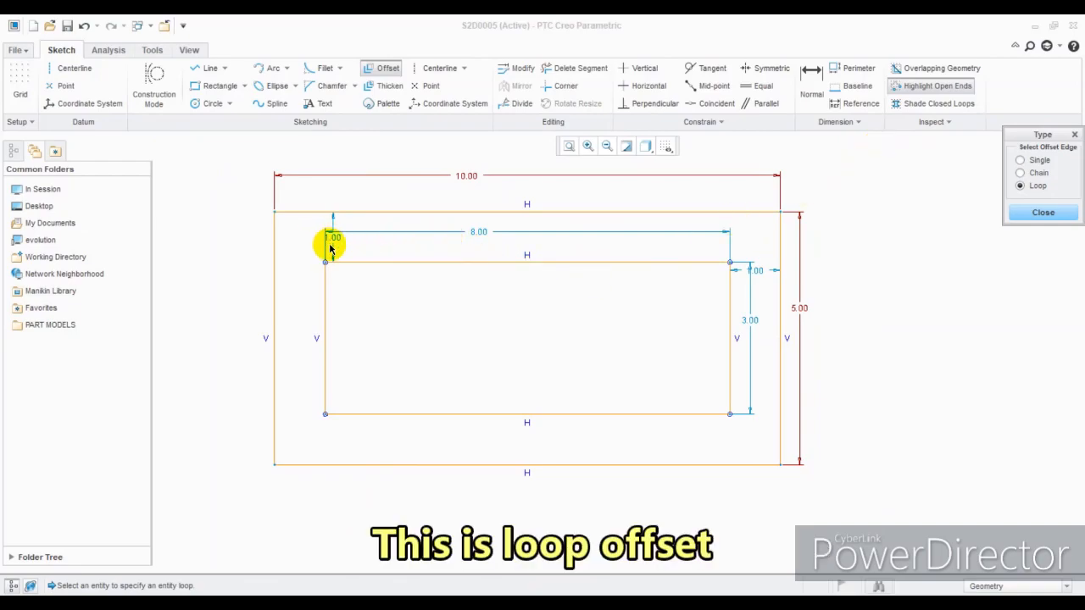
click(1016, 213)
Step: Turn off the display of all sketch dimensions, constraints and vertices around the two rectangles
click(667, 146)
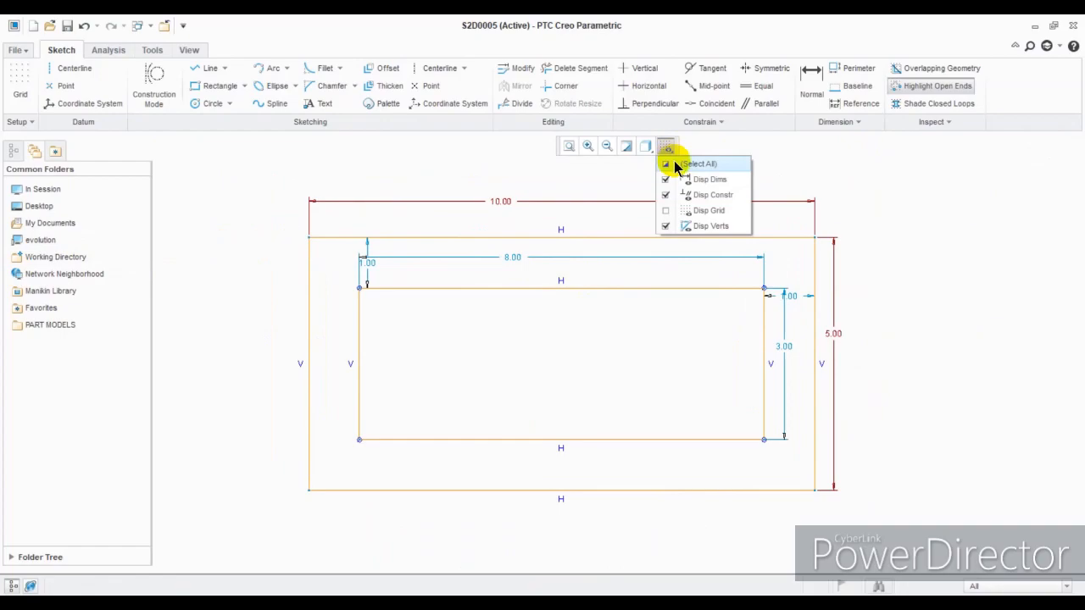
click(667, 164)
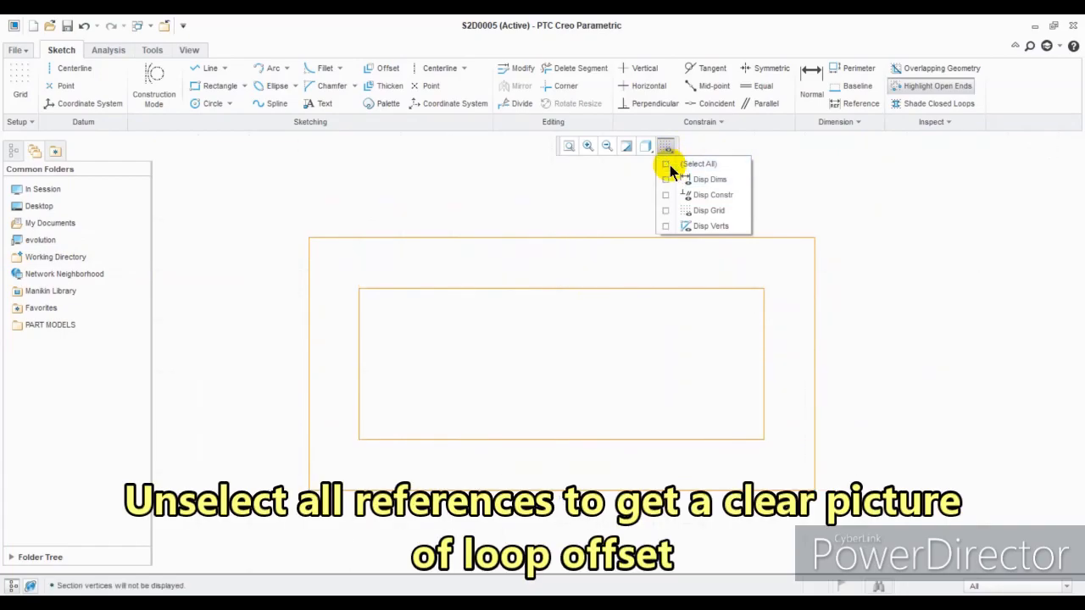
click(830, 181)
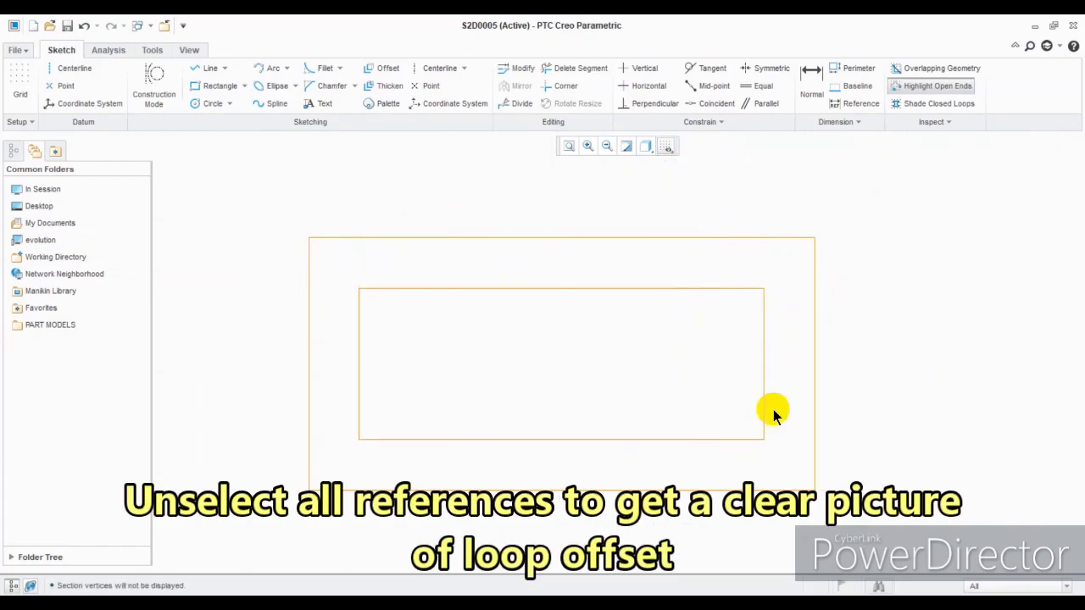
click(666, 150)
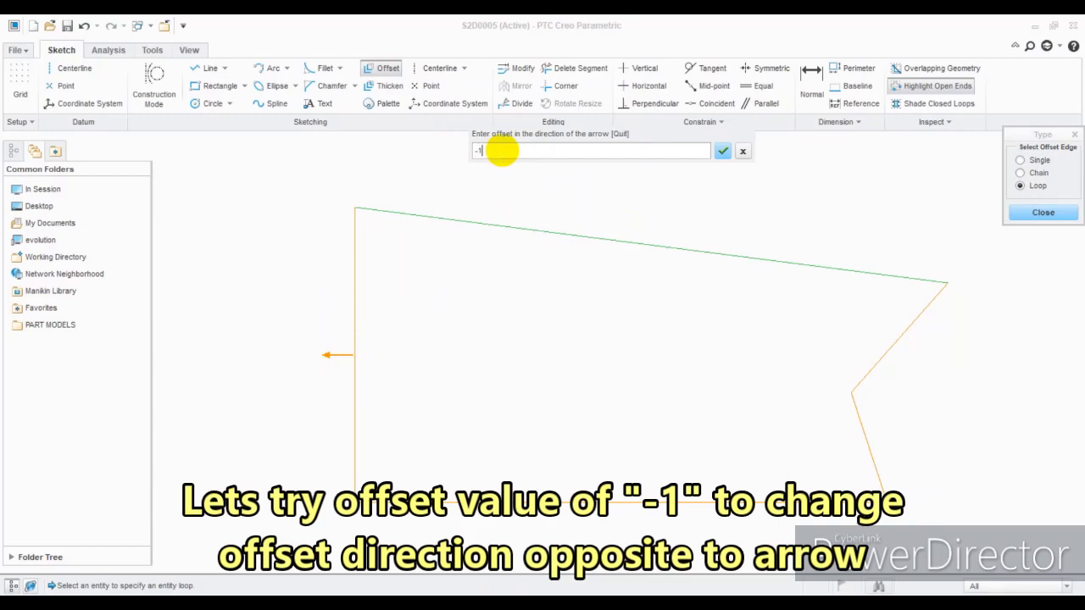
Step: Offset the closed five-sided loop by -1, opposite to the arrow, and finish the Offset command
key(Return)
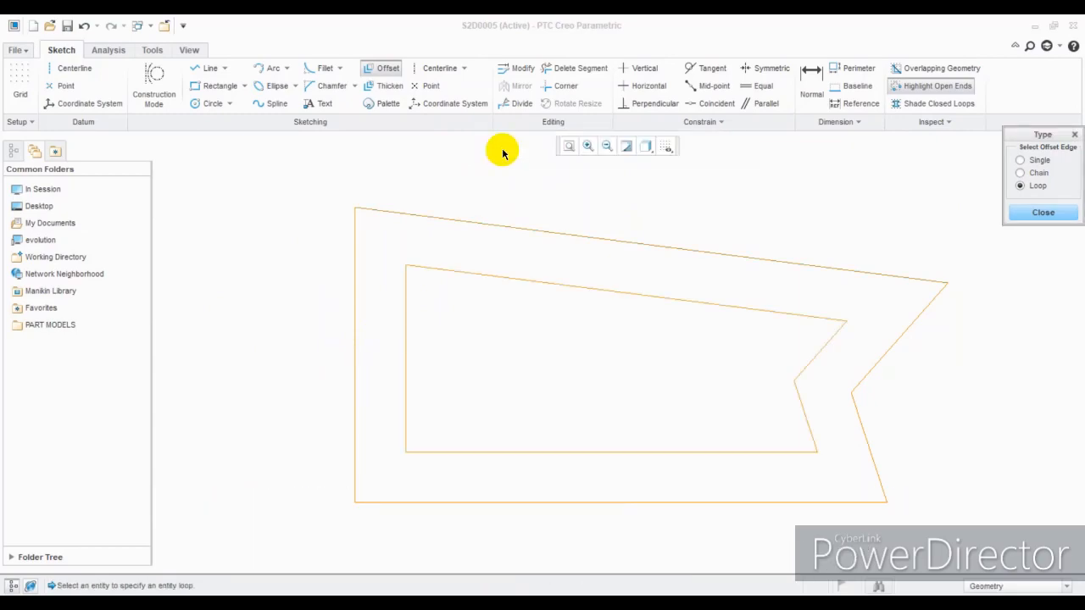
click(1036, 212)
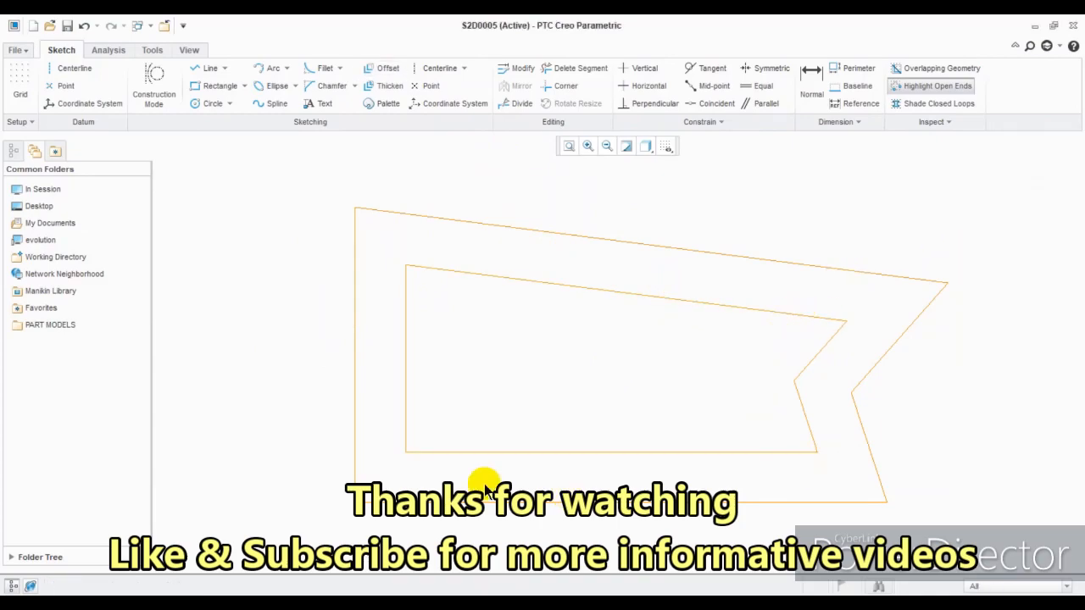
scroll(705, 276, up, 2)
scroll(900, 342, down, 2)
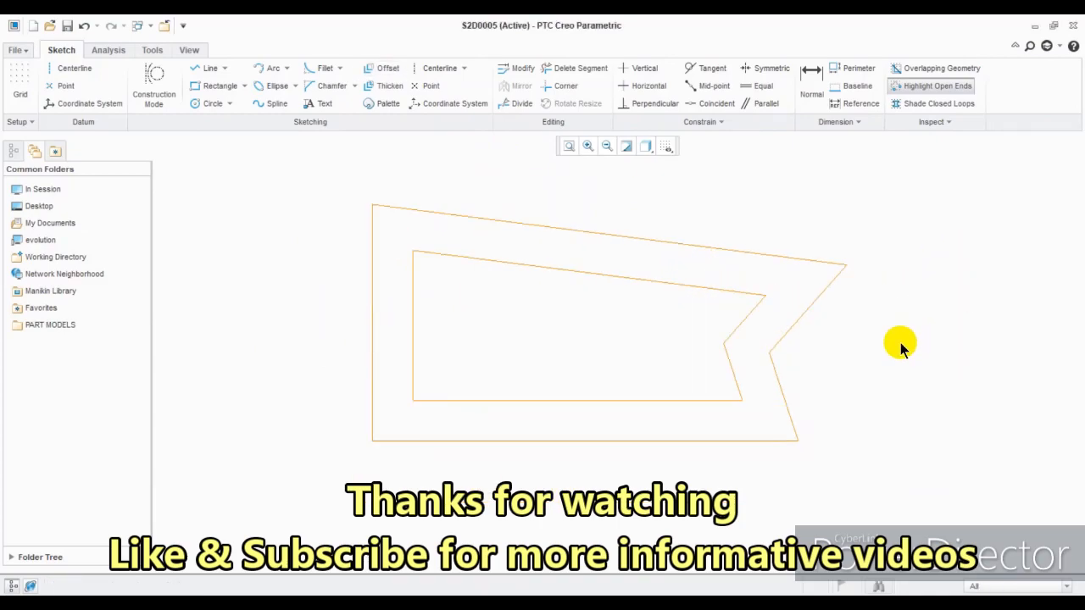